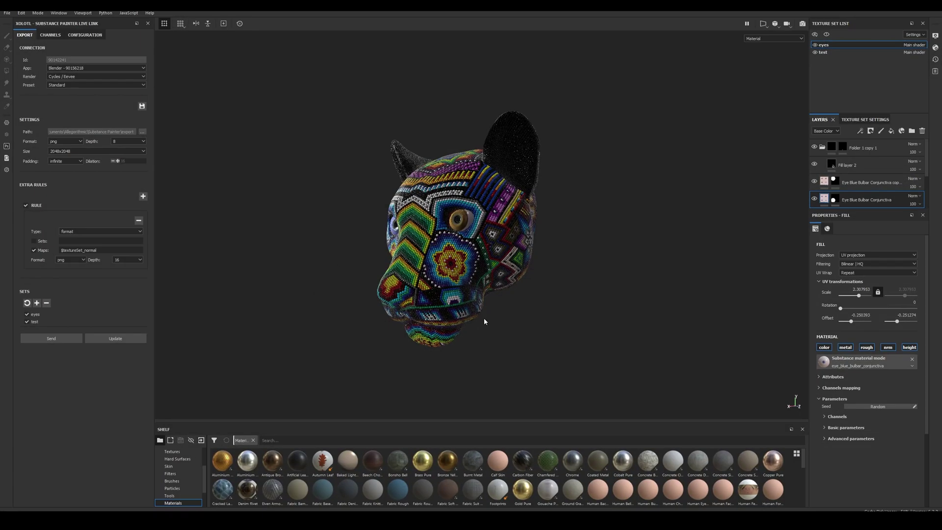
# Zoom the Blender viewport in on the plain red jaguar head
pyautogui.scroll(4, 533, 313)
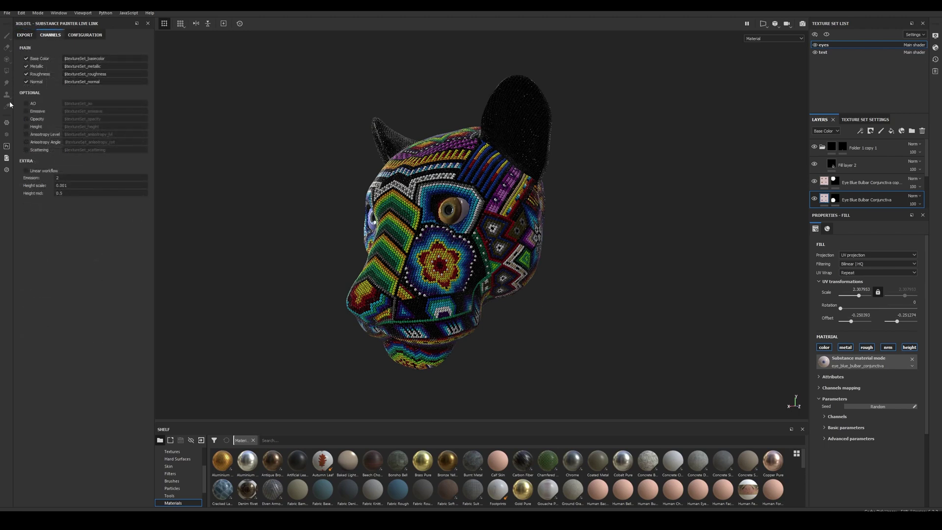
# Send the eyes and test texture sets to Blender from the Xolotl EXPORT tab
pyautogui.click(26, 35)
pyautogui.click(65, 340)
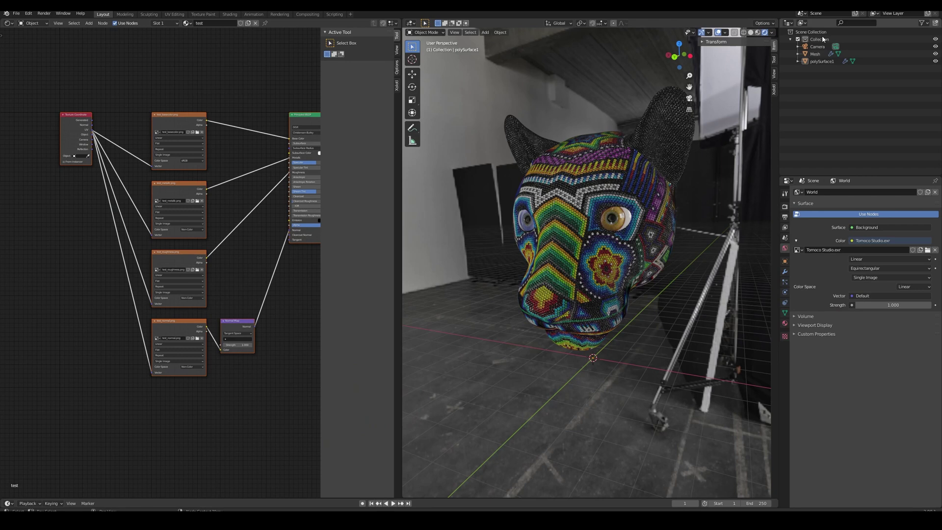
# Inspect the Principled BSDF, Material Output and basecolor, metallic, roughness and normal image nodes
pyautogui.scroll(2, 231, 397)
pyautogui.moveTo(231, 397); pyautogui.dragTo(100, 423, button='middle')
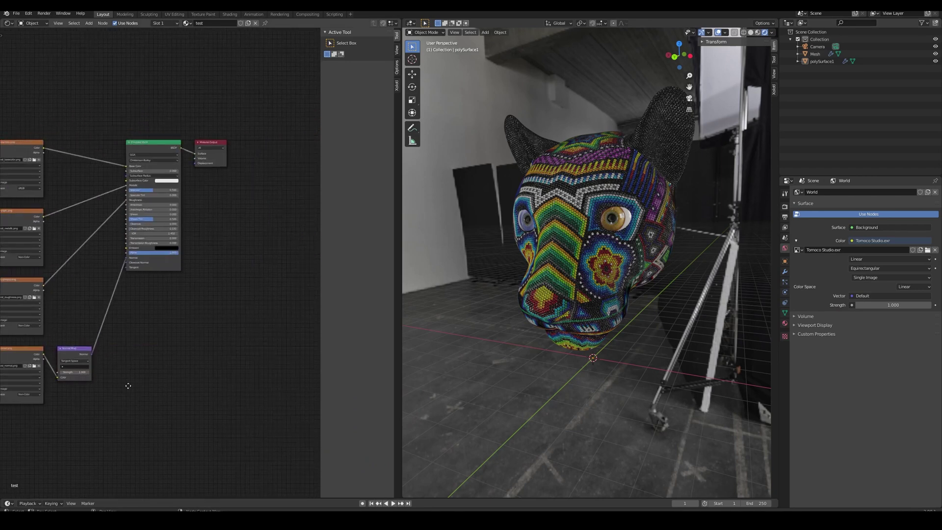
pyautogui.scroll(2, 243, 336)
pyautogui.moveTo(243, 337); pyautogui.dragTo(203, 390, button='middle')
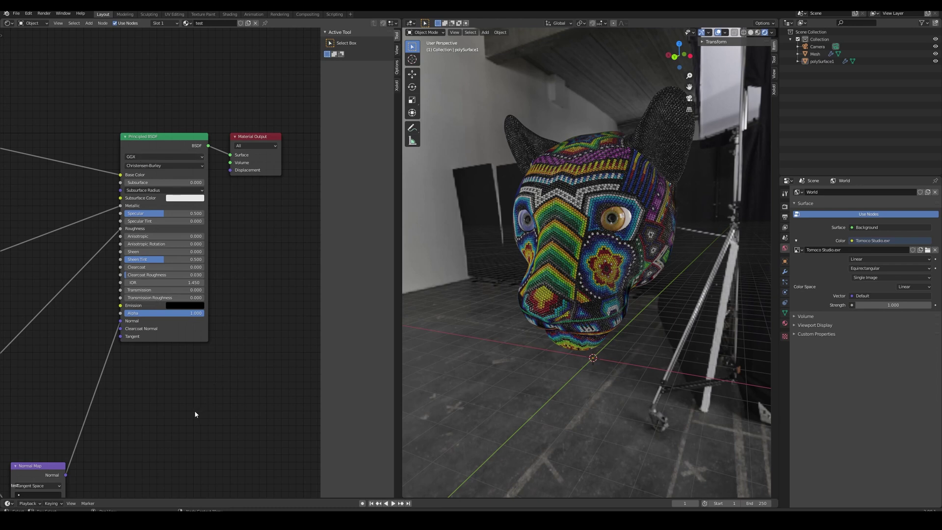
pyautogui.moveTo(143, 430); pyautogui.dragTo(325, 352, button='middle')
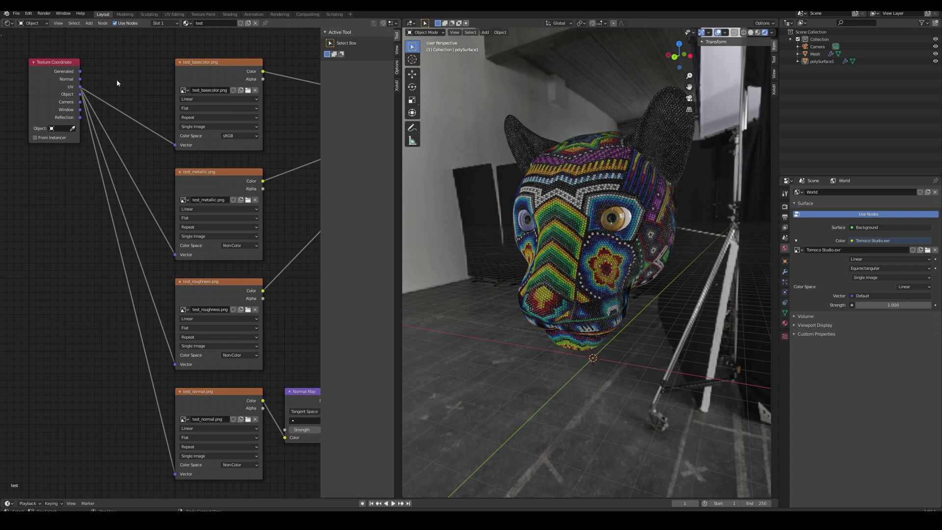
pyautogui.scroll(-2, 117, 82)
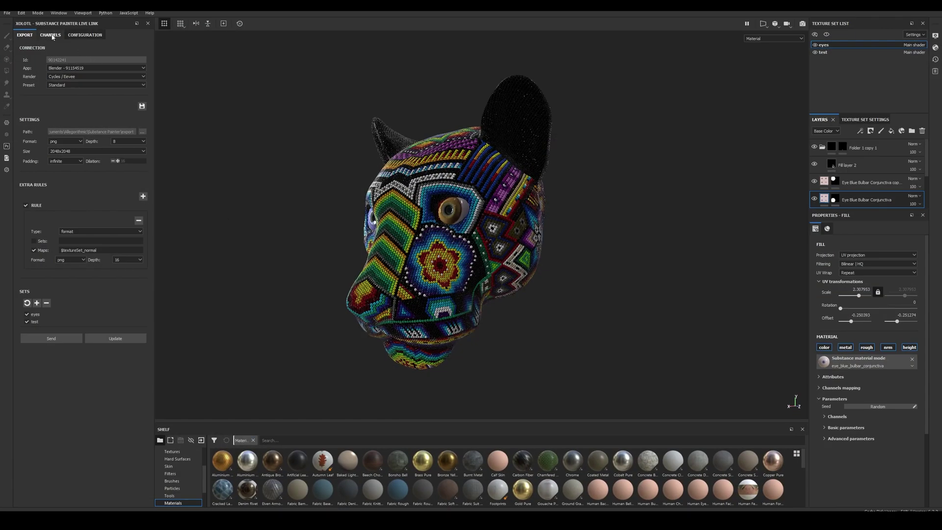
pyautogui.click(51, 35)
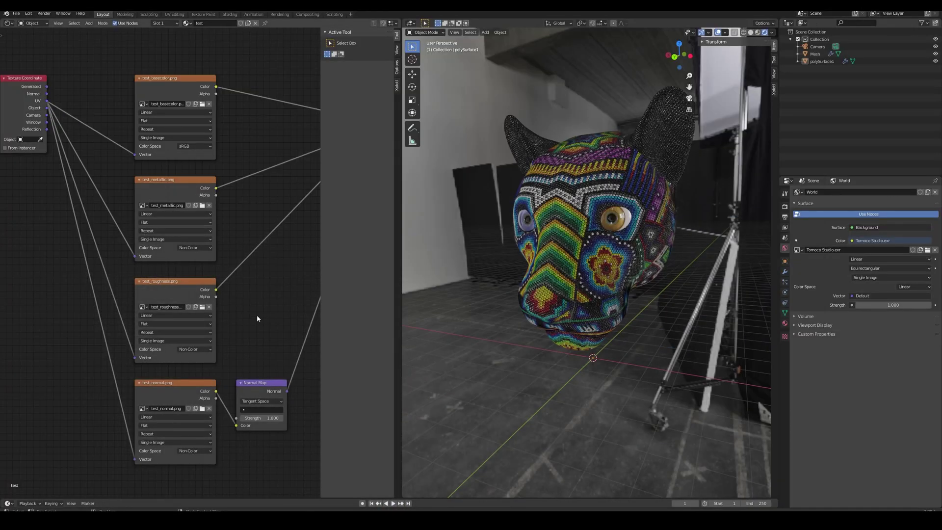
pyautogui.click(203, 146)
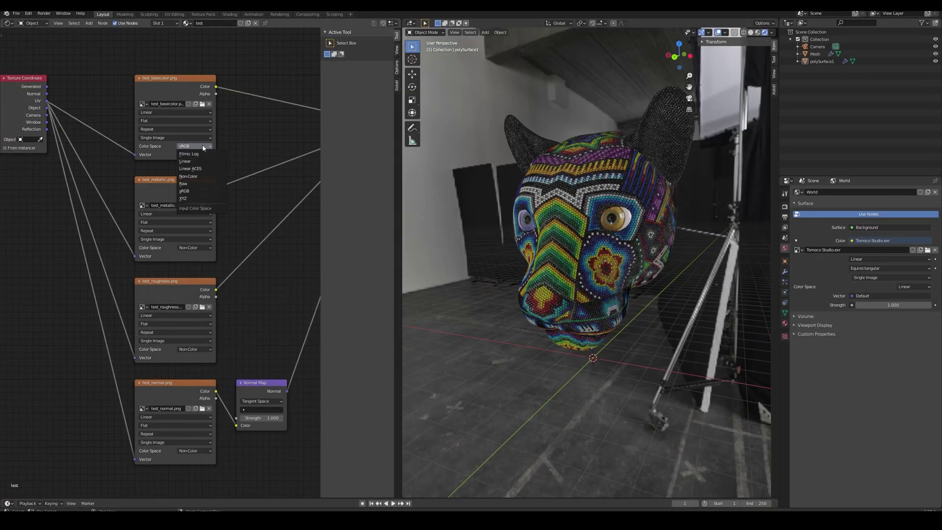
pyautogui.click(204, 147)
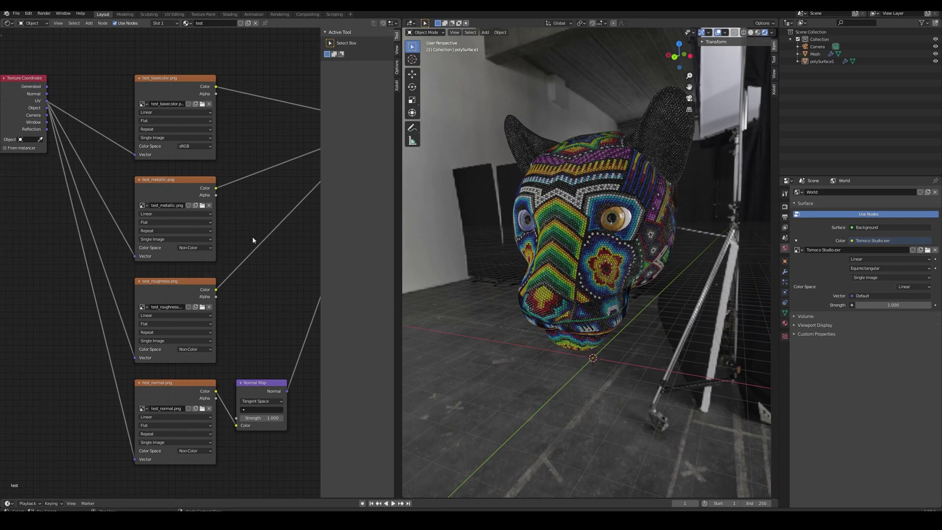
pyautogui.moveTo(253, 240); pyautogui.dragTo(225, 232, button='middle')
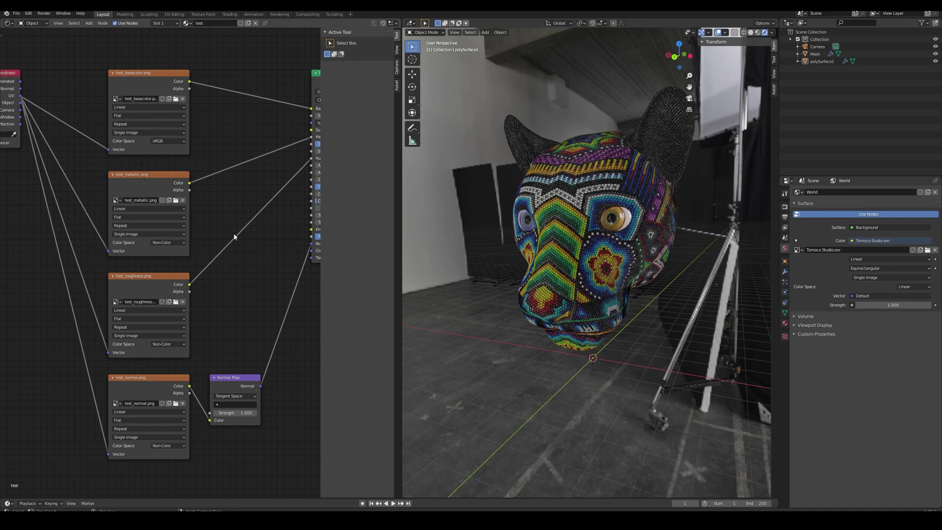
pyautogui.moveTo(234, 237); pyautogui.dragTo(180, 236, button='middle')
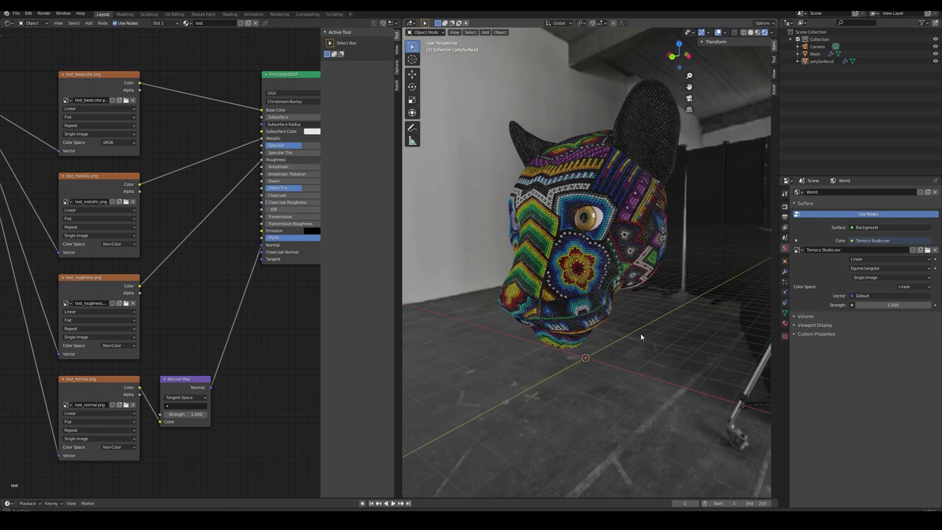
# Set the Render Engine to Cycles and orbit the jaguar head in Rendered shading
pyautogui.click(785, 207)
pyautogui.click(894, 192)
pyautogui.click(859, 220)
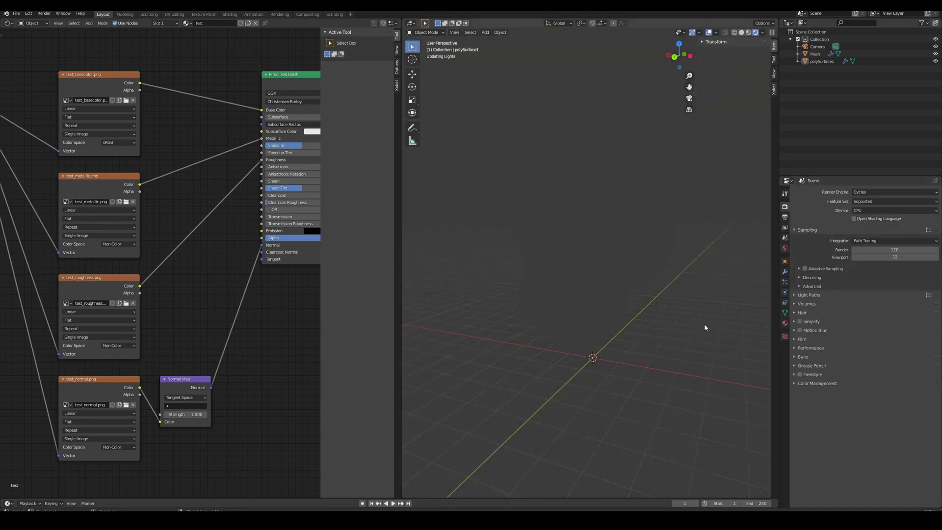
pyautogui.moveTo(699, 325); pyautogui.dragTo(661, 322, button='middle')
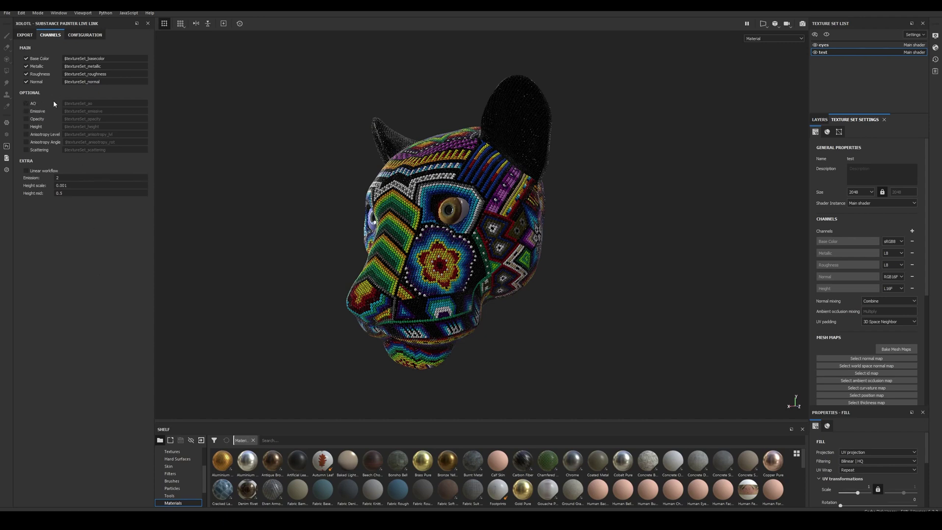
# Add an Ambient occlusion channel in Texture Set Settings, then resend the textures via Xolotl EXPORT
pyautogui.click(912, 231)
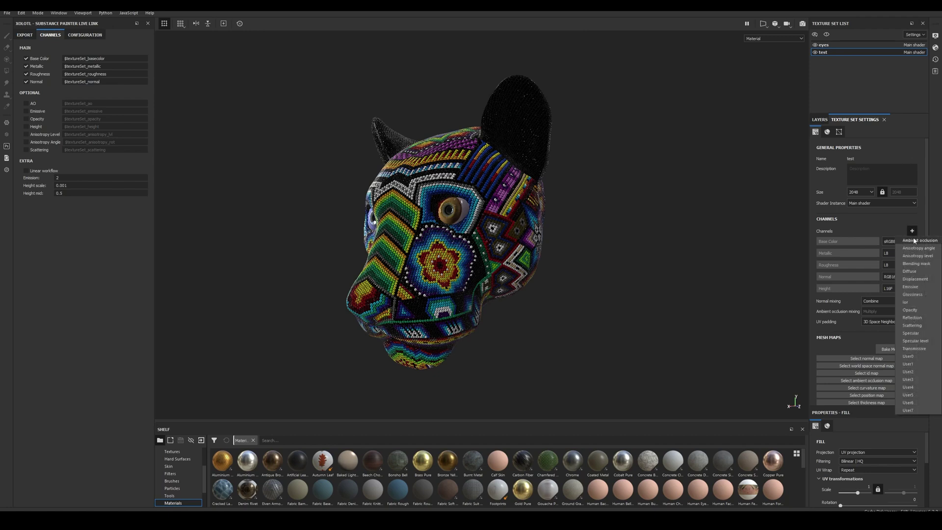
pyautogui.click(907, 240)
pyautogui.scroll(-2, 883, 304)
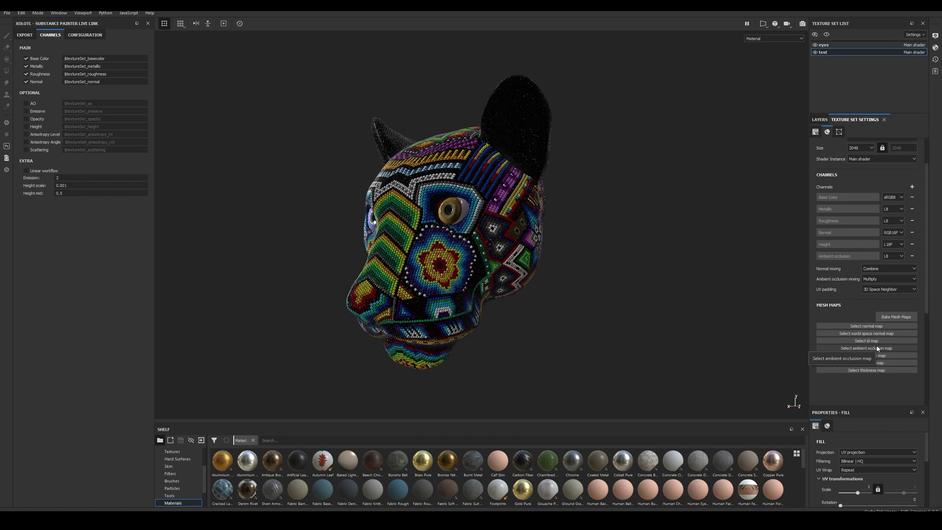
pyautogui.click(25, 35)
pyautogui.click(45, 338)
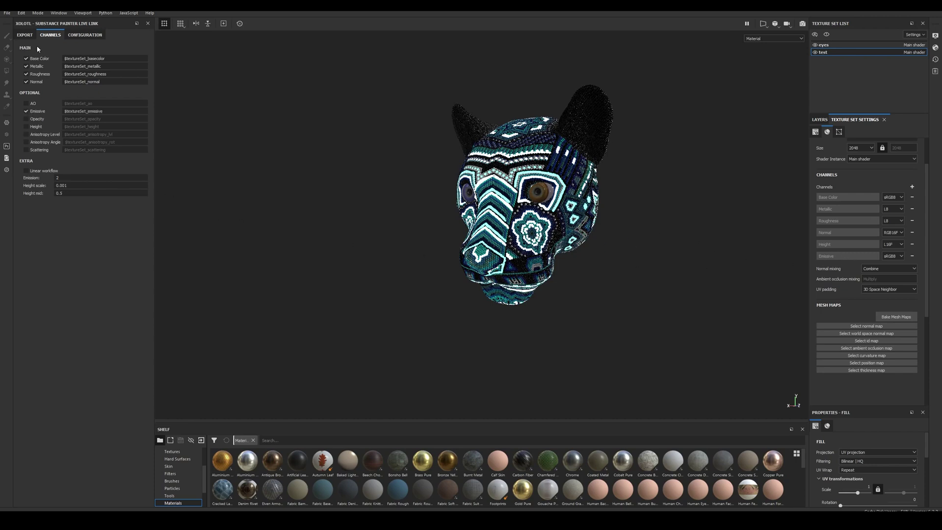
# Send the emissive jaguar to Blender and inspect the new emission image, Multiply and Value nodes
pyautogui.click(27, 35)
pyautogui.click(62, 340)
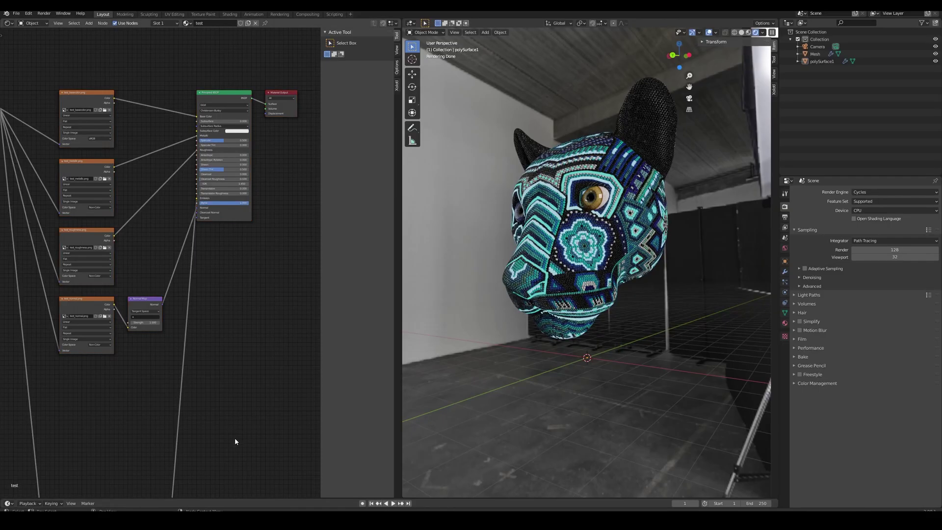
pyautogui.moveTo(234, 441); pyautogui.dragTo(86, 354, button='middle')
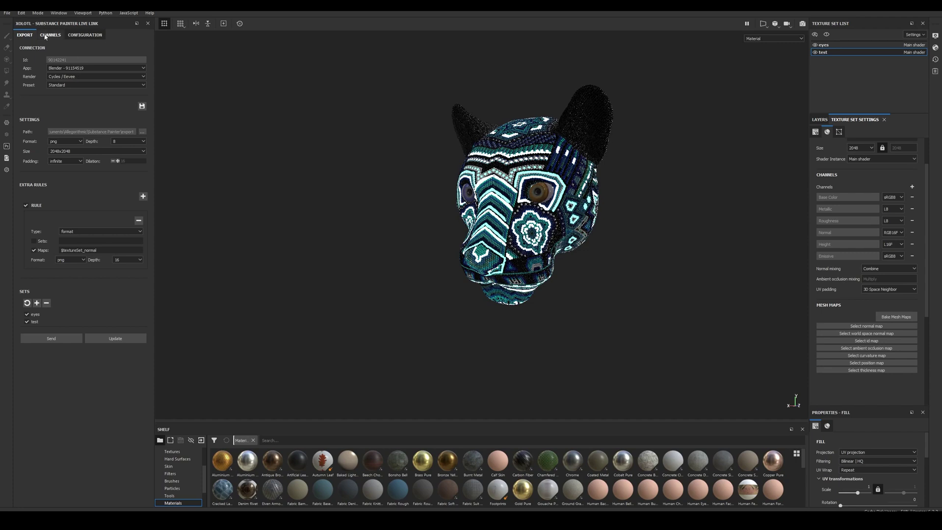
pyautogui.click(49, 35)
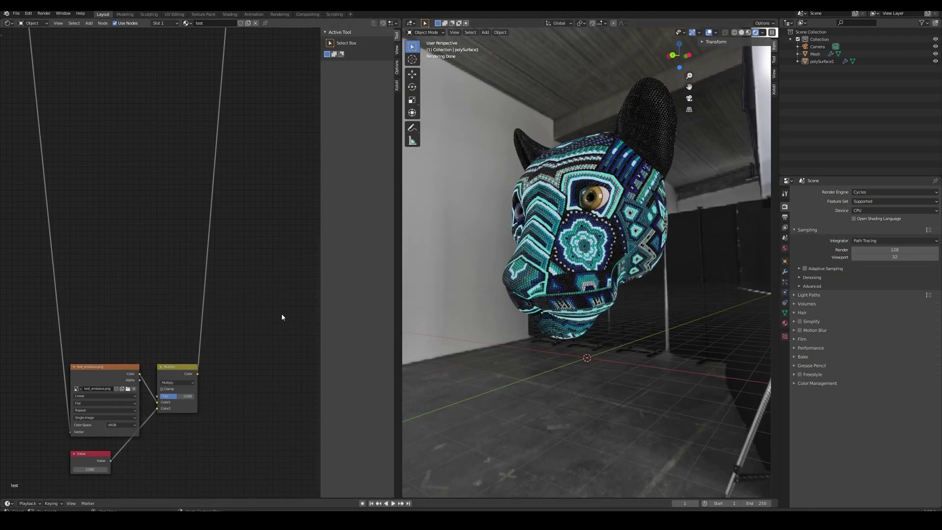
# Pan the Shader Editor from the emission nodes to the Principled BSDF's Emission input
pyautogui.moveTo(282, 315); pyautogui.dragTo(192, 45, button='middle')
pyautogui.moveTo(208, 153); pyautogui.dragTo(194, 301, button='middle')
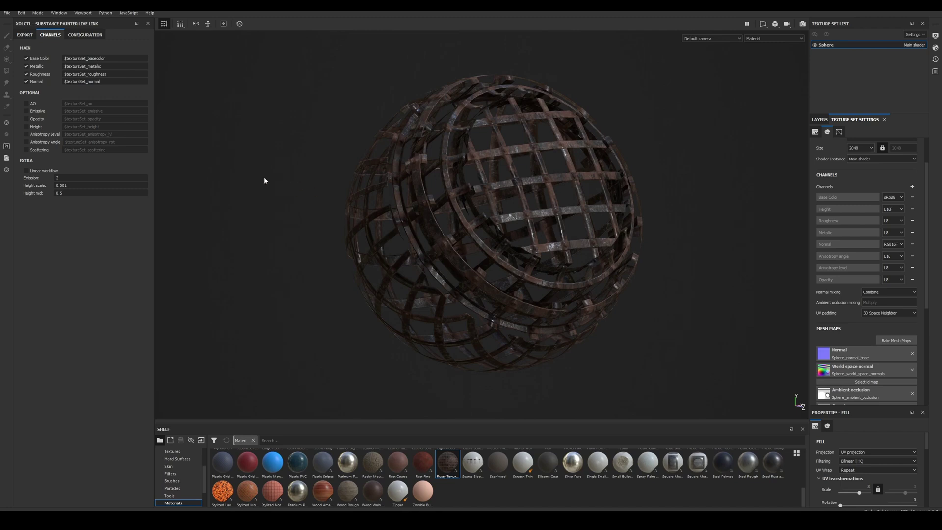
# Send the rusty cage sphere's textures to Blender from the Xolotl EXPORT tab
pyautogui.click(30, 37)
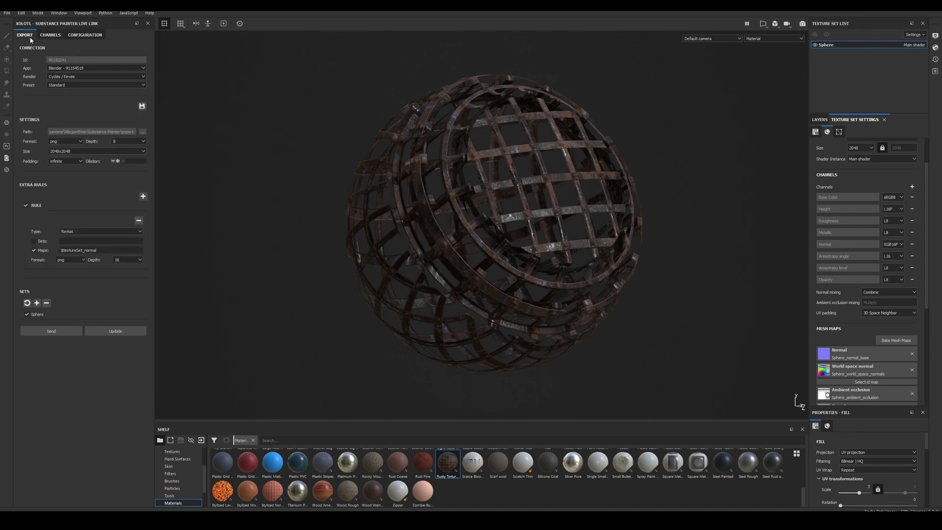
pyautogui.click(51, 330)
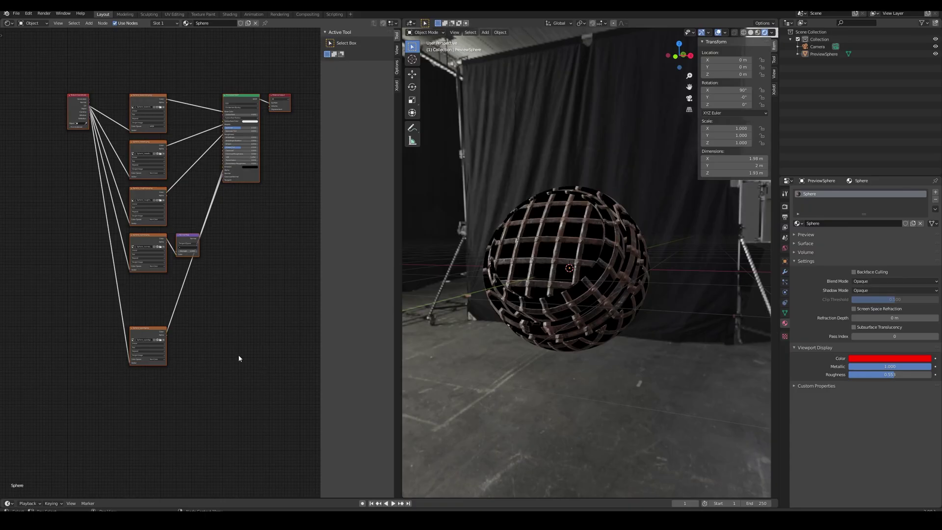
pyautogui.scroll(4, 239, 358)
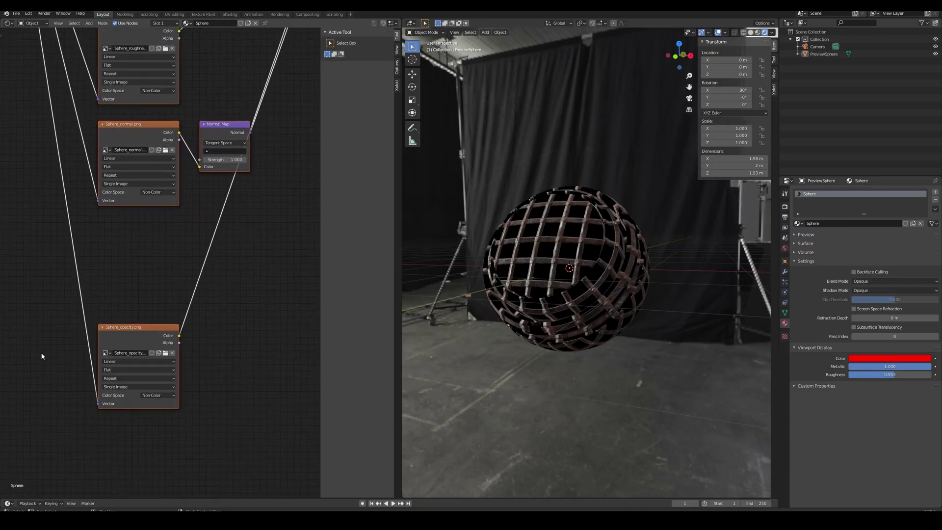
# Set the sphere material's Blend Mode to Alpha Clip
pyautogui.scroll(5, 187, 388)
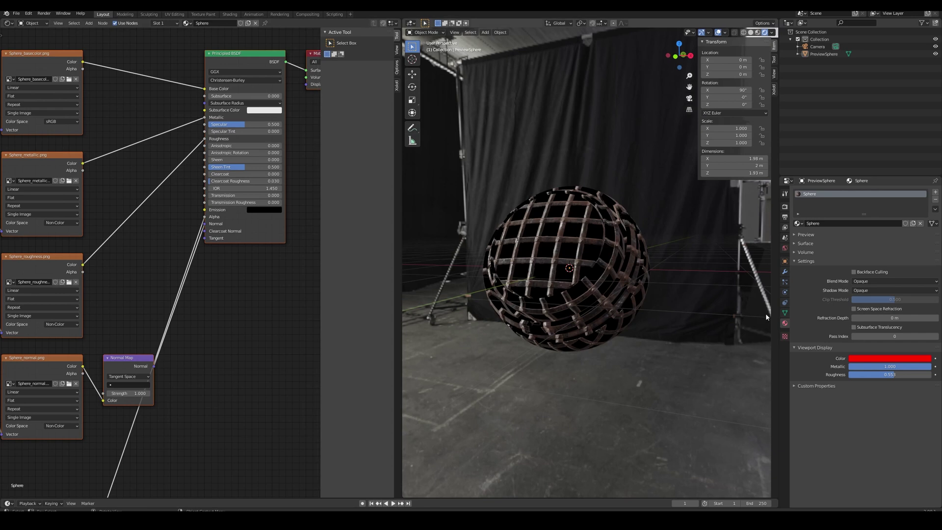
pyautogui.click(878, 281)
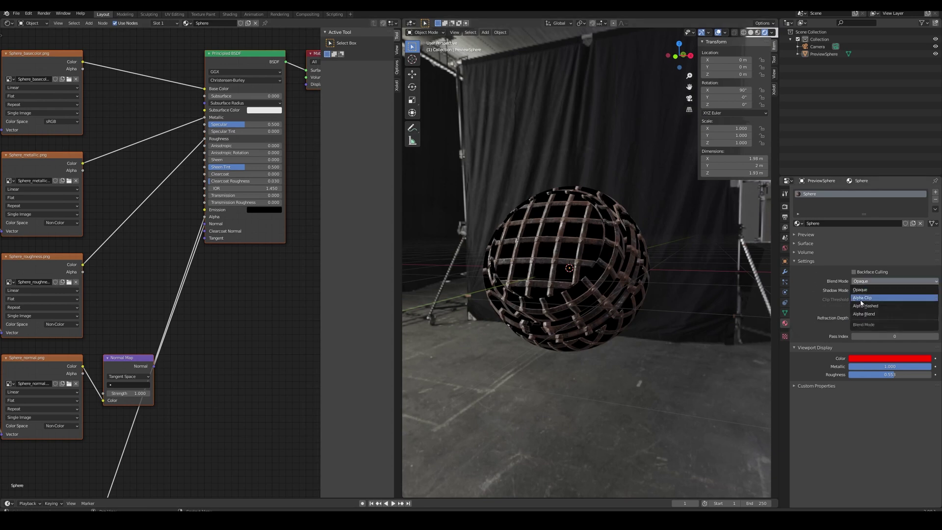
pyautogui.click(861, 298)
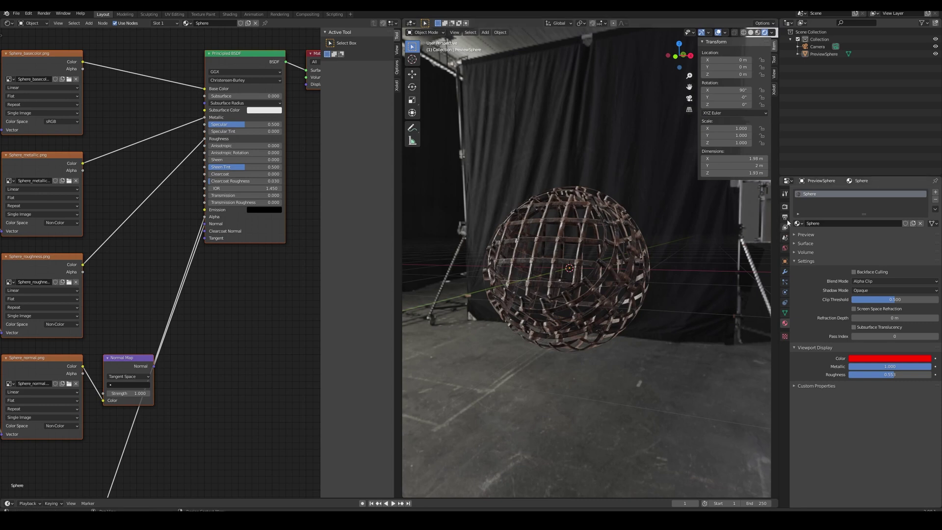
# Change the Render Engine to Cycles
pyautogui.click(785, 206)
pyautogui.click(873, 192)
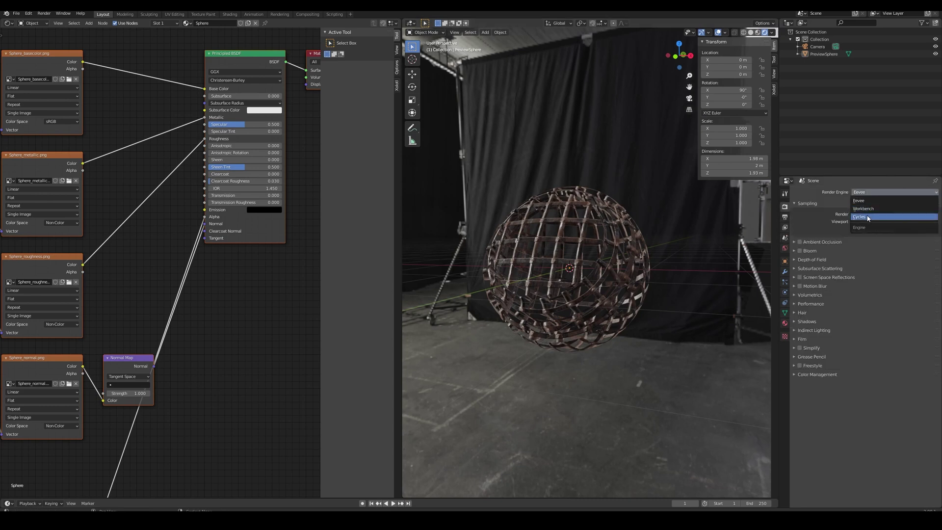
pyautogui.click(866, 217)
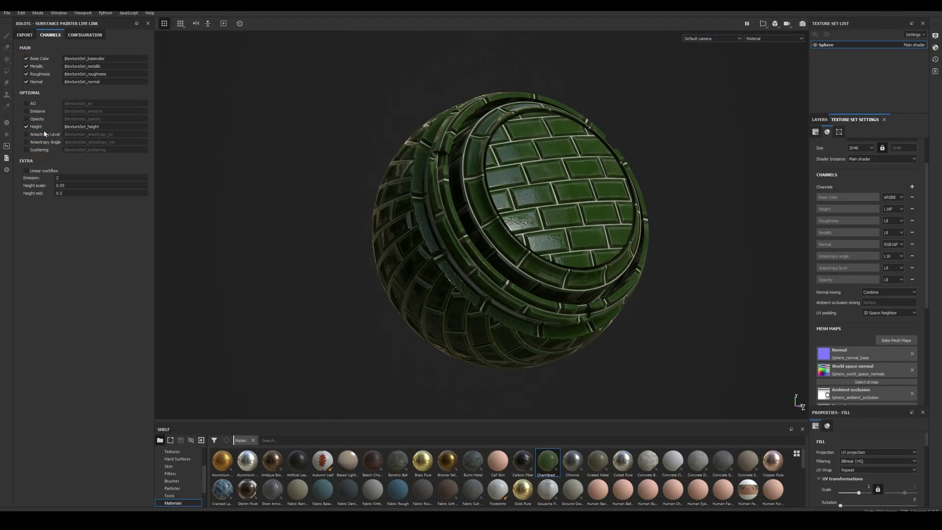
# Send the green brick sphere with its Height channel to Blender from the EXPORT tab
pyautogui.click(25, 35)
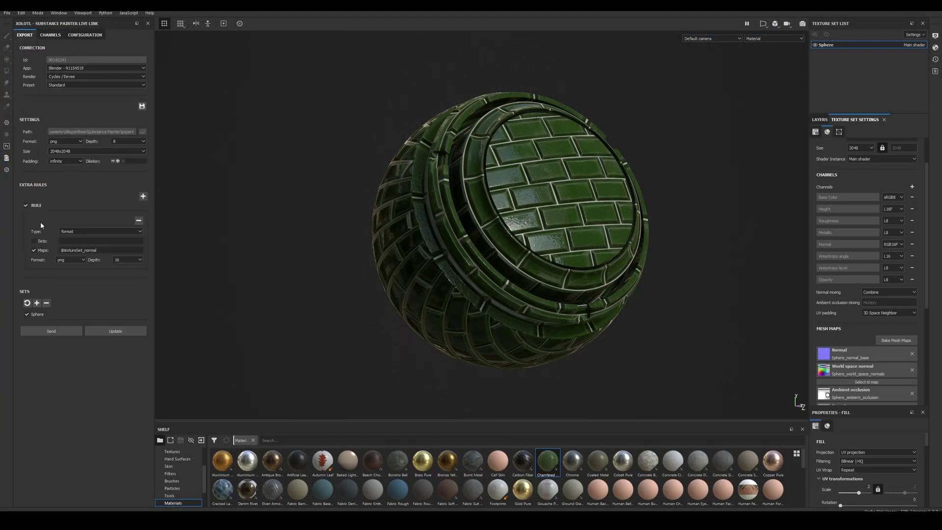
pyautogui.click(57, 330)
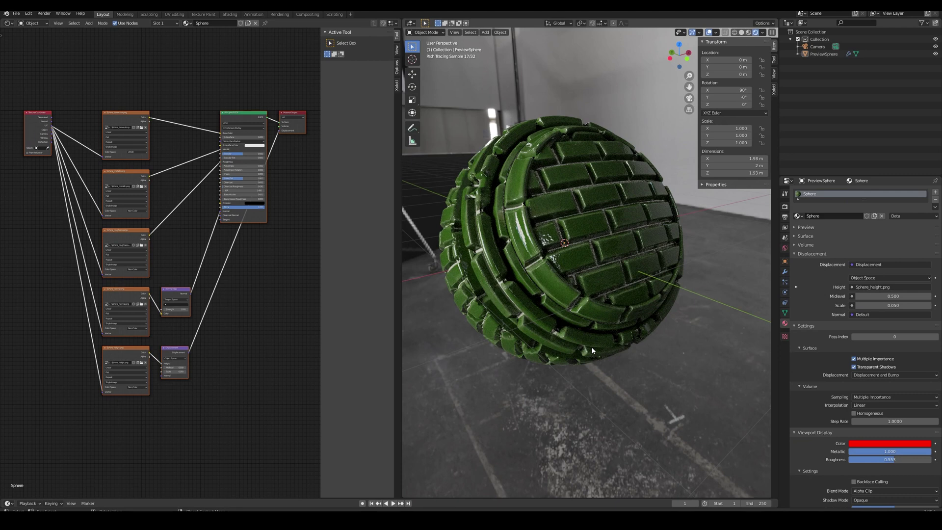
# Inspect the height texture driving the Displacement node, then bring up Substance Painter's live-link channel list
pyautogui.scroll(2, 137, 374)
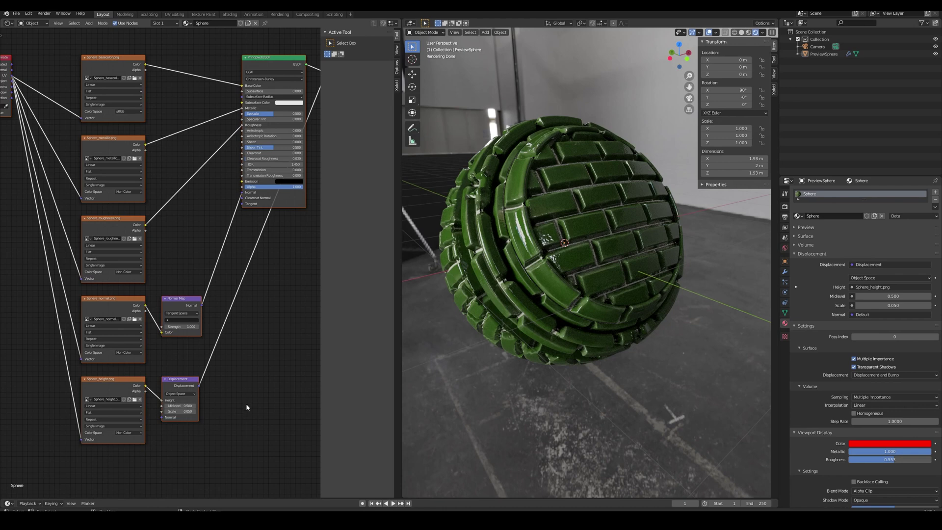
pyautogui.moveTo(246, 409); pyautogui.dragTo(230, 404, button='middle')
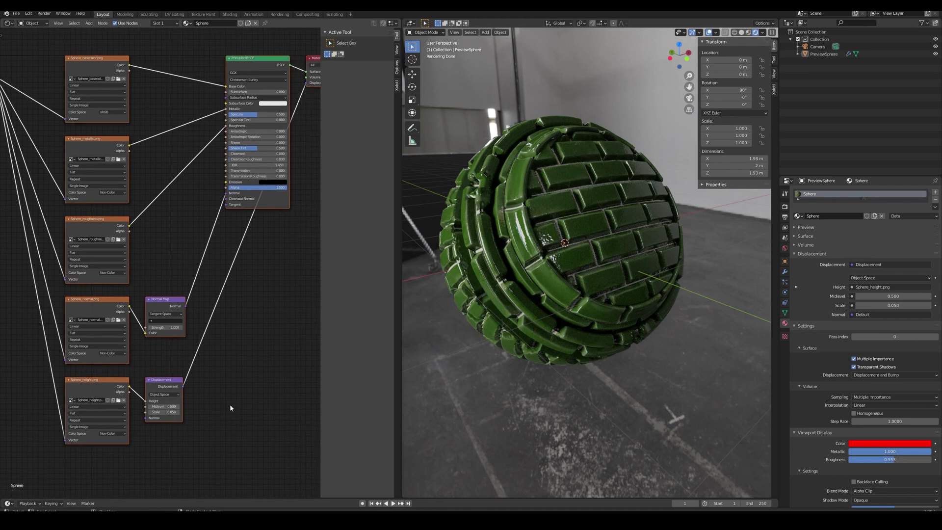
pyautogui.scroll(1, 229, 405)
pyautogui.moveTo(229, 404); pyautogui.dragTo(233, 375, button='middle')
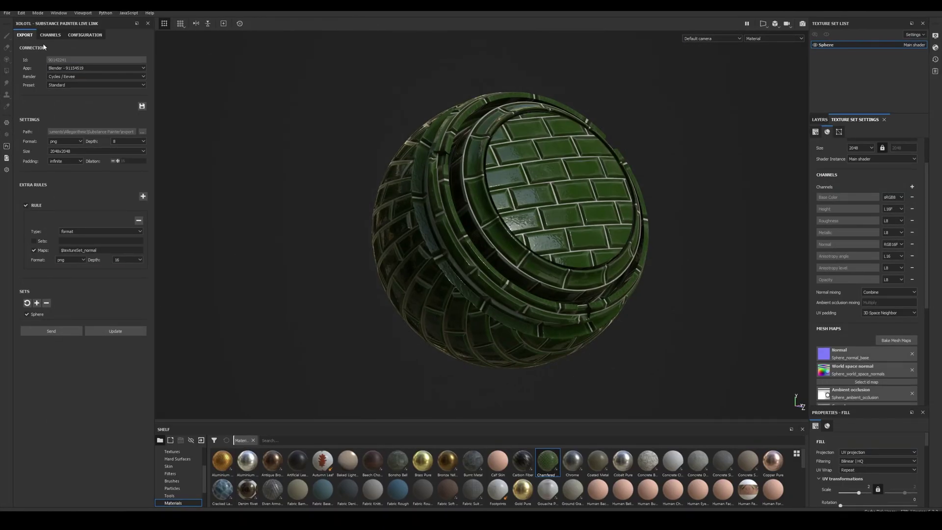
pyautogui.click(49, 35)
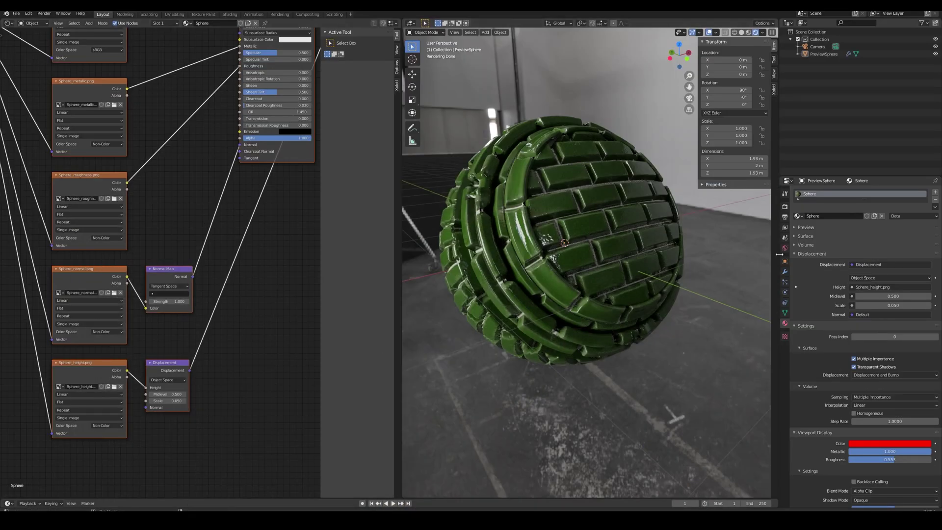
# Show the brick sphere's Subdivision modifier in the Modifier Properties
pyautogui.click(785, 271)
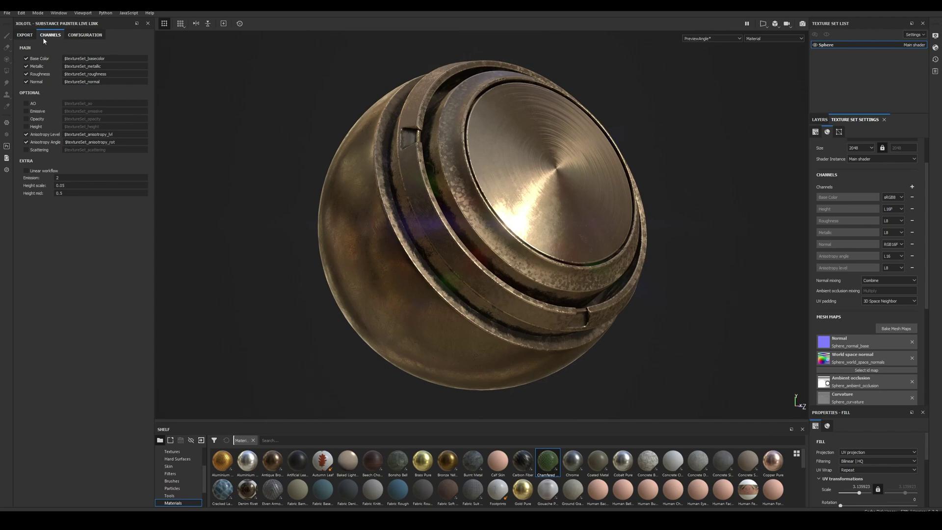
# Send the brushed brass sphere with Anisotropy Level and Angle maps from the Xolotl export settings
pyautogui.click(26, 36)
pyautogui.click(61, 331)
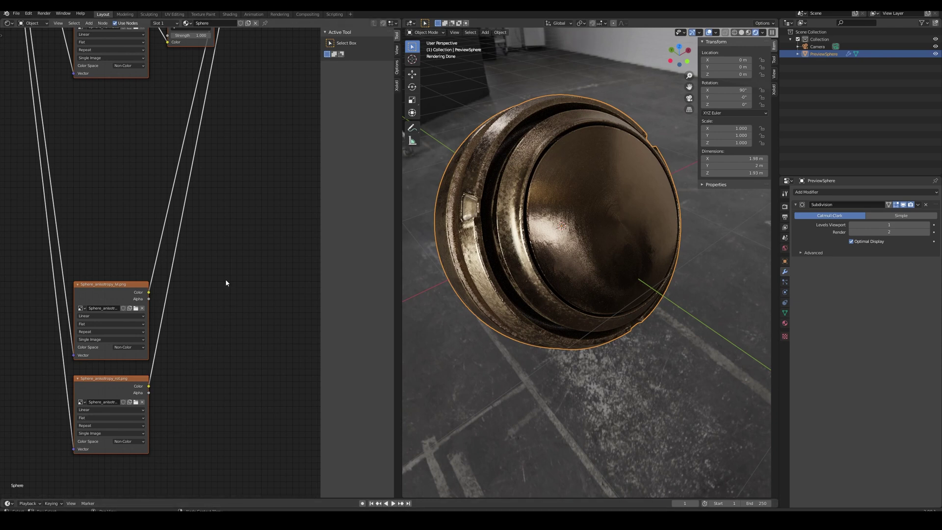
# Pan the node editor to view the anisotropy and base colour texture nodes and shader
pyautogui.moveTo(232, 237); pyautogui.dragTo(238, 92, button='middle')
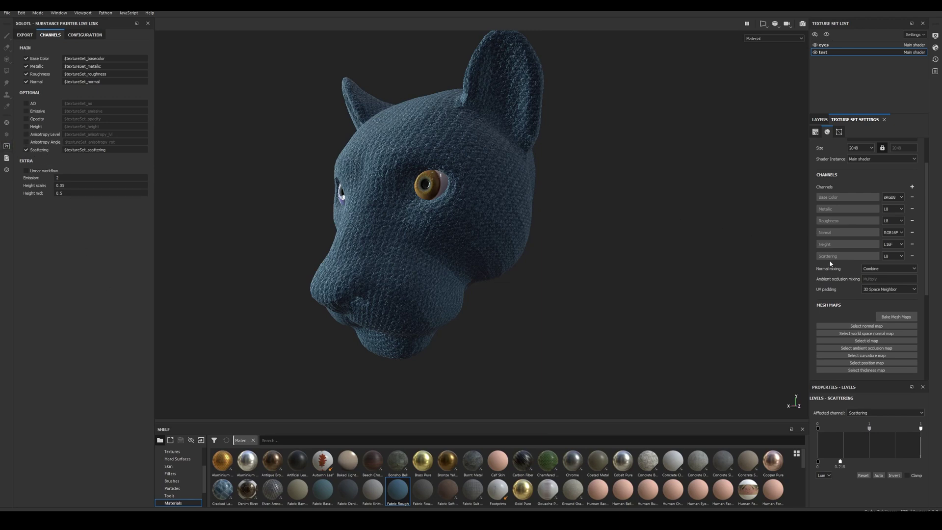
# Send the jaguar head's eyes and test texture sets to Blender, then switch the preset to Standard Packed
pyautogui.click(25, 35)
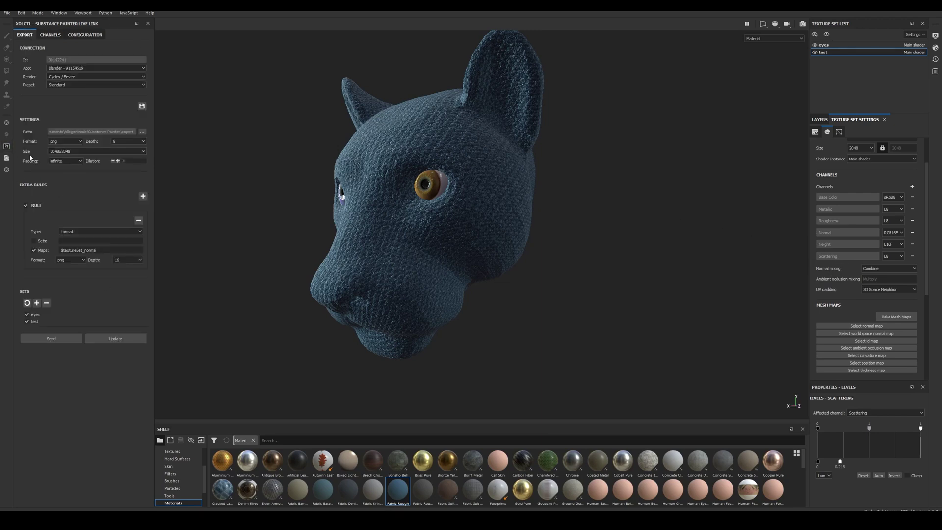
pyautogui.click(51, 338)
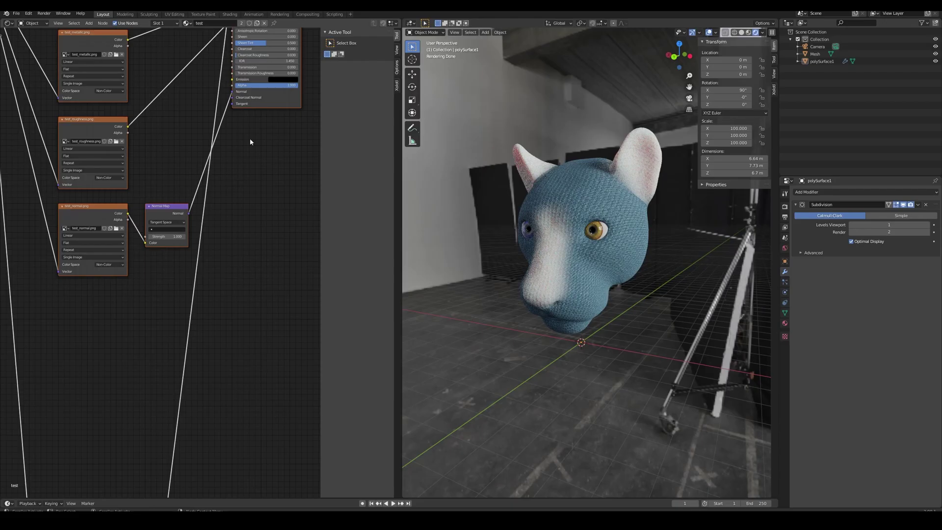
pyautogui.scroll(6, 244, 121)
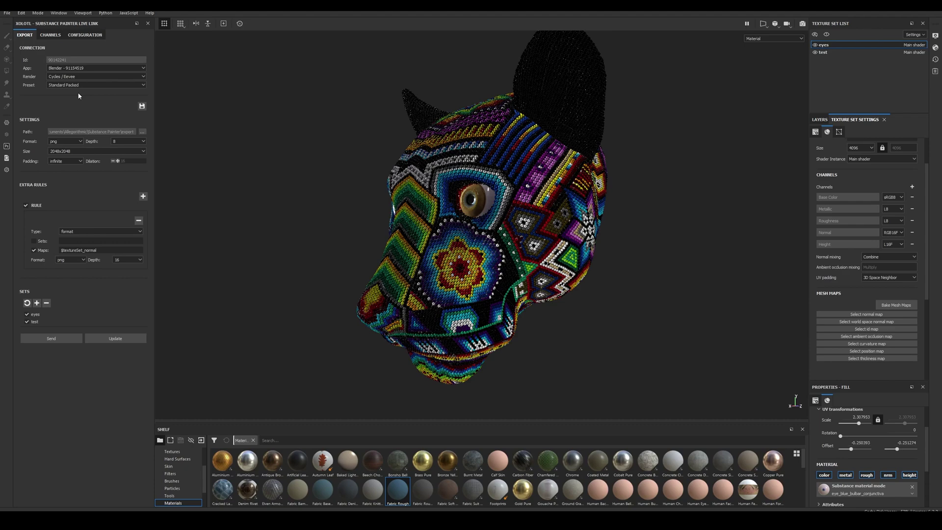
# Send the beaded jaguar head and zoom in on its packed metal-rough Separate RGB nodes
pyautogui.click(57, 337)
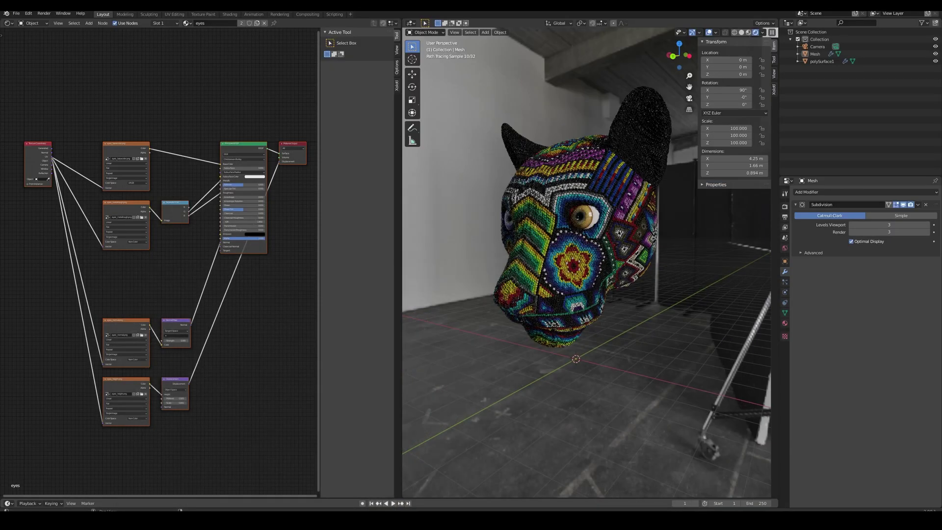
pyautogui.scroll(3, 186, 234)
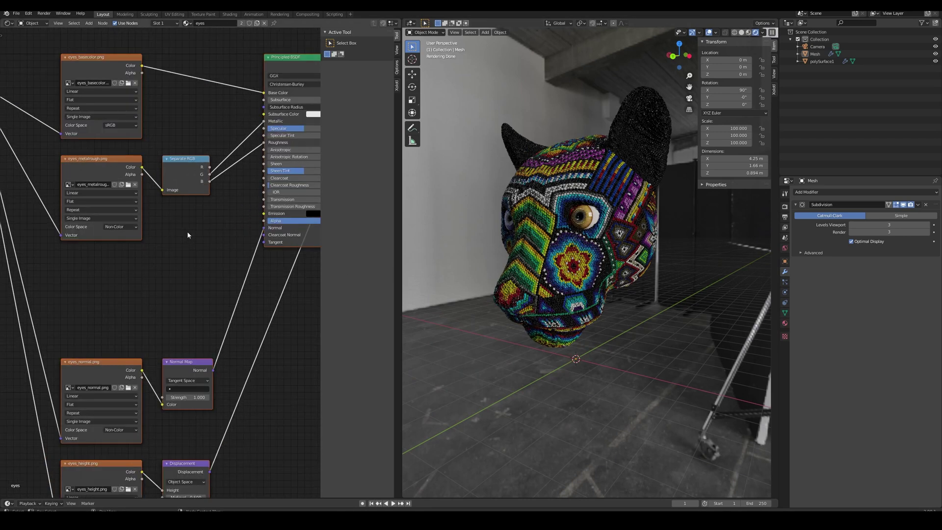